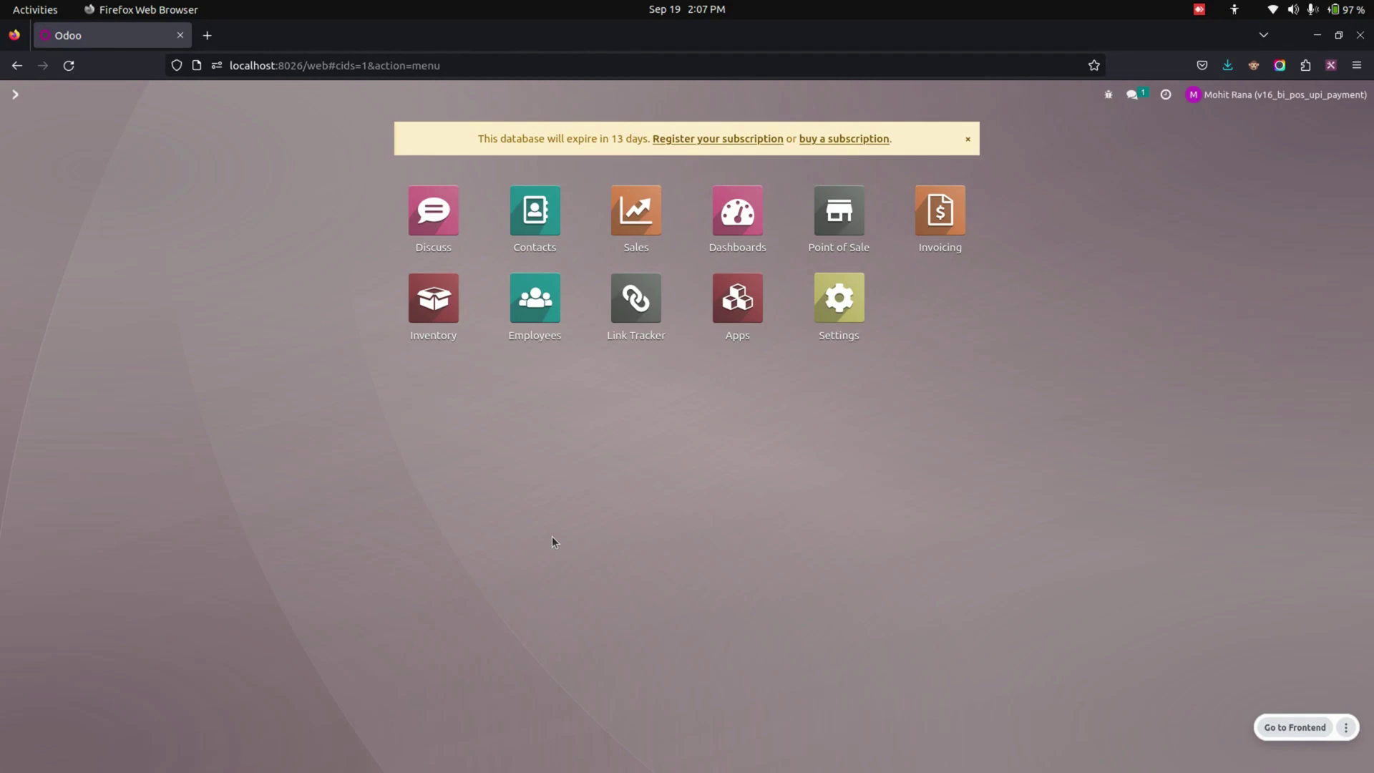
# Open the UPI Cash payment method from Point of Sale Payment Methods and start a POS Upi Payments entry
pyautogui.click(863, 200)
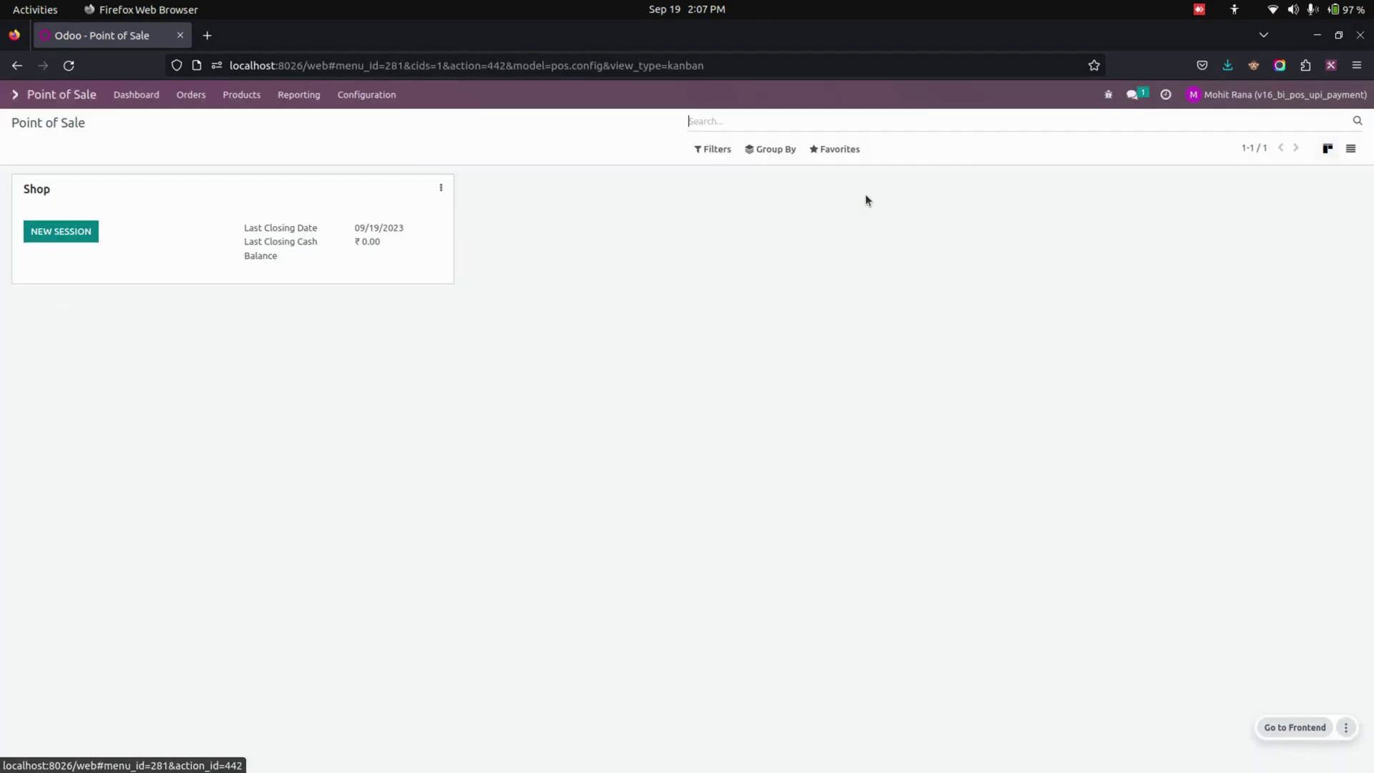
pyautogui.click(357, 100)
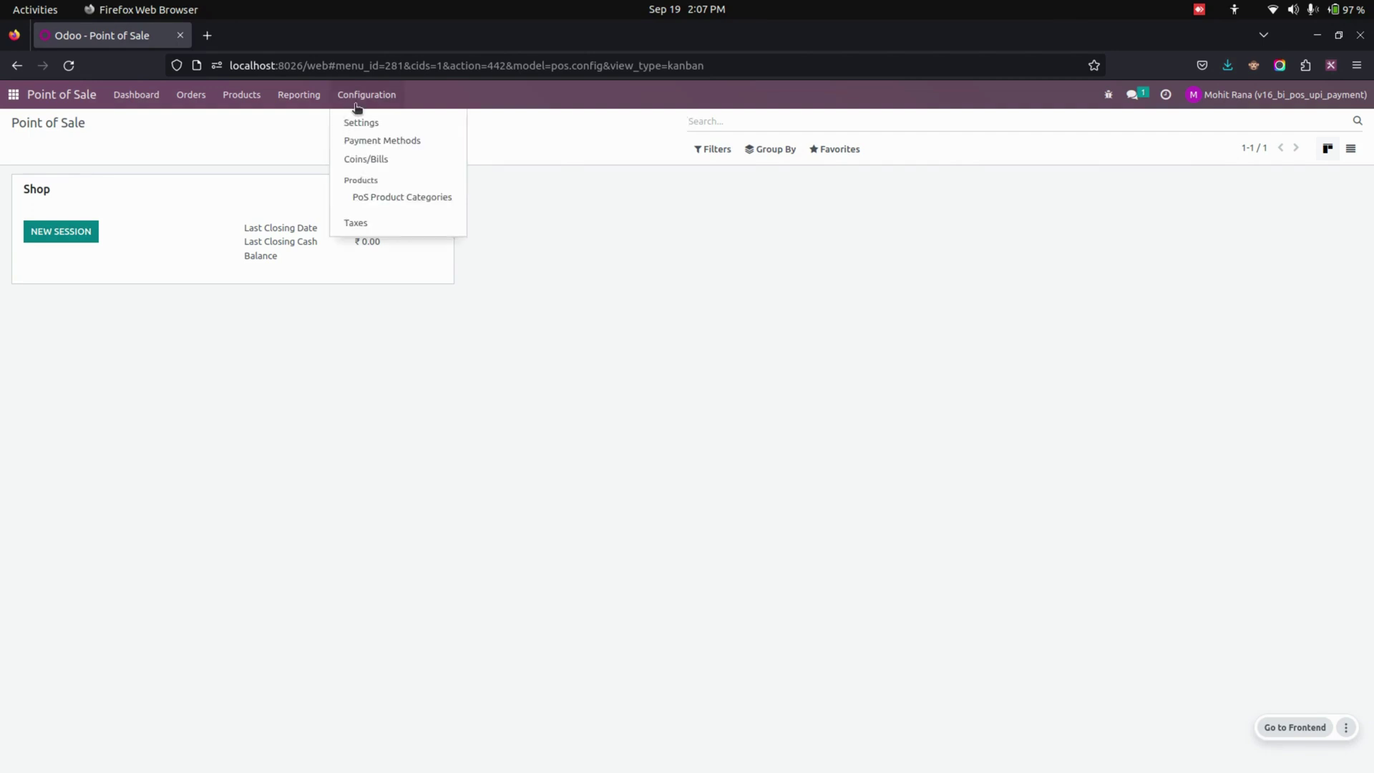
pyautogui.click(372, 141)
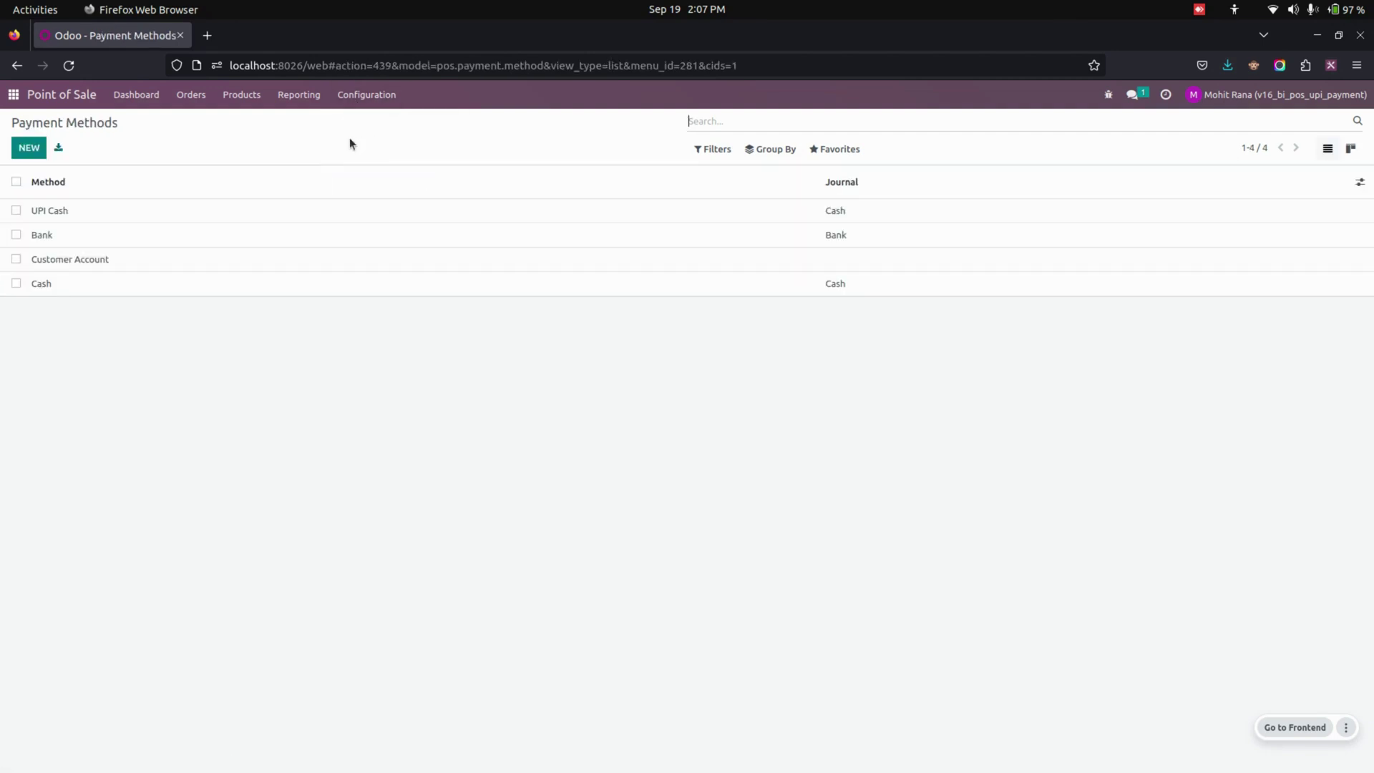
pyautogui.click(202, 217)
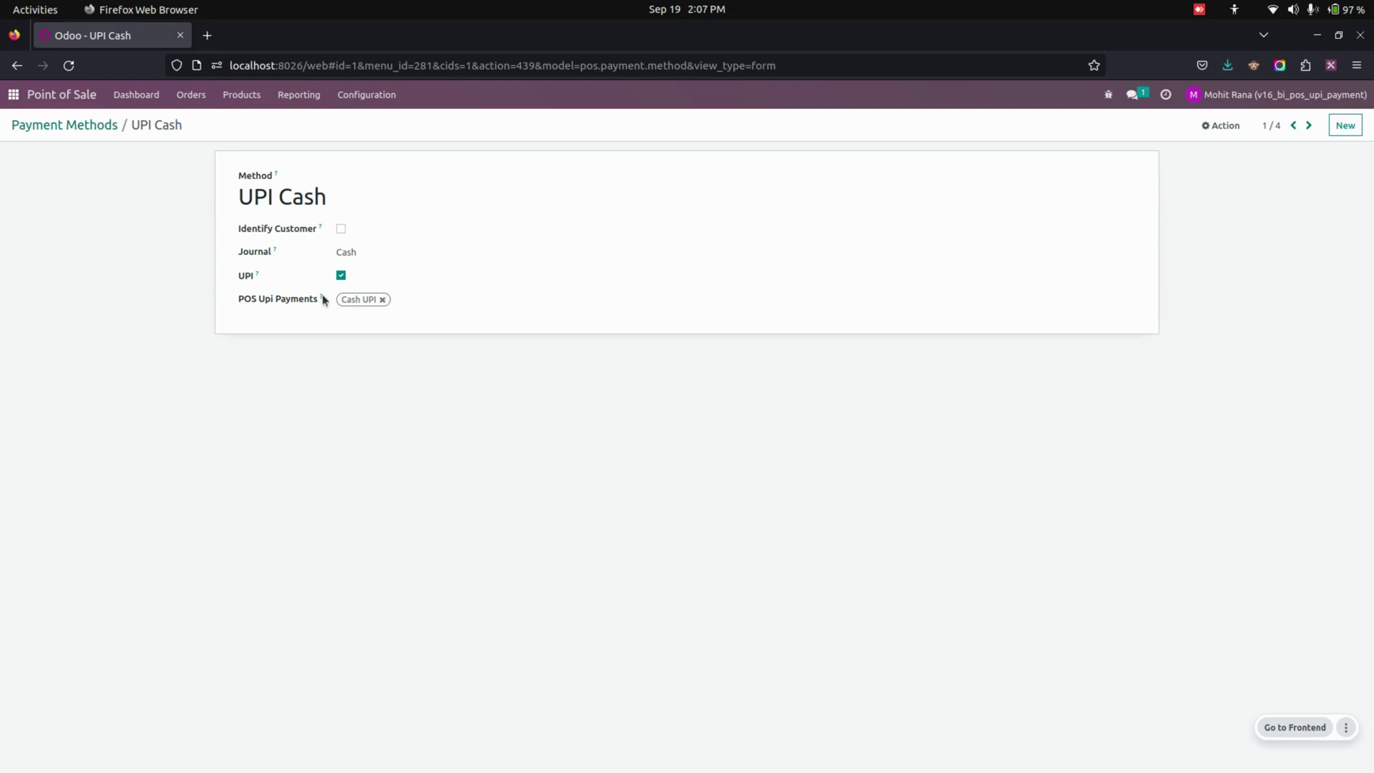
pyautogui.click(420, 300)
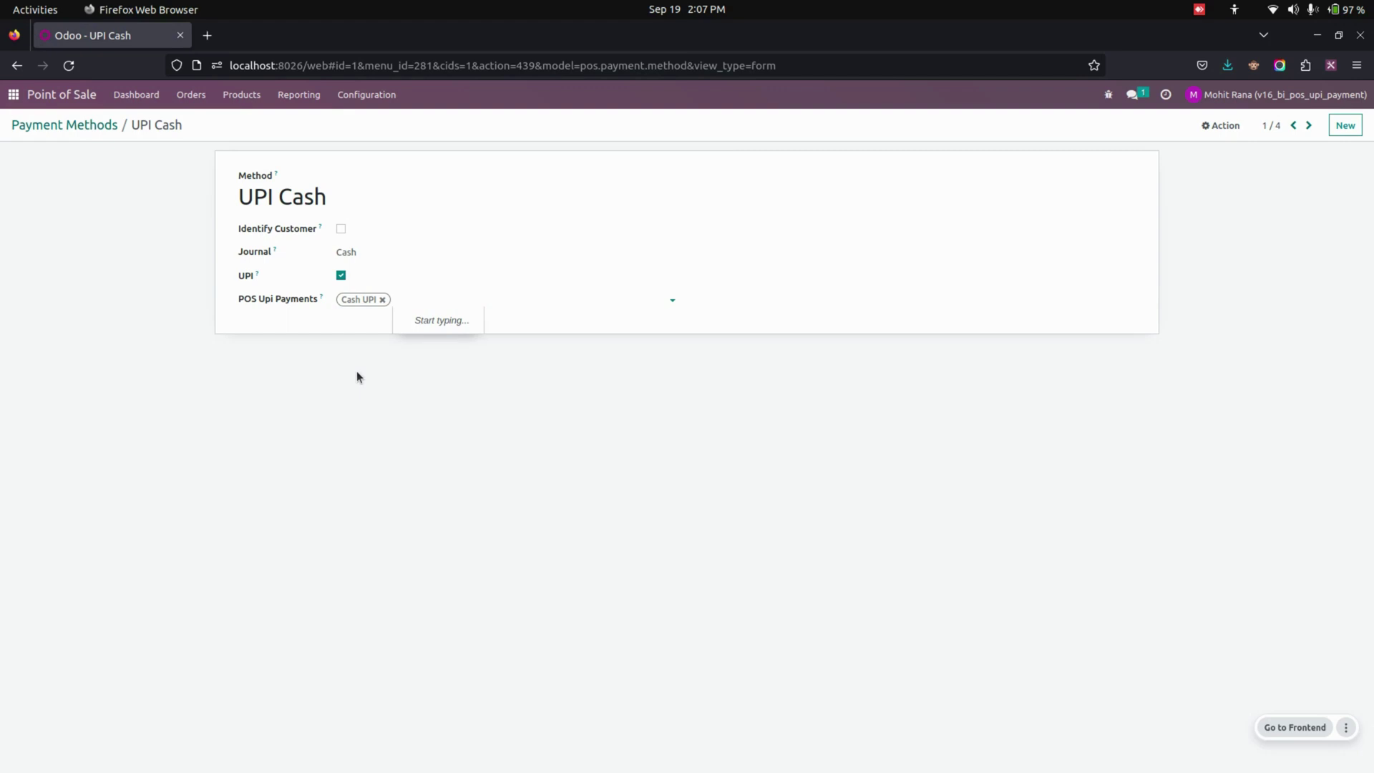
# Create a new 'UPI' entry with the upi-qr.jpg QR image, visible on Point of Sale
pyautogui.write('U')
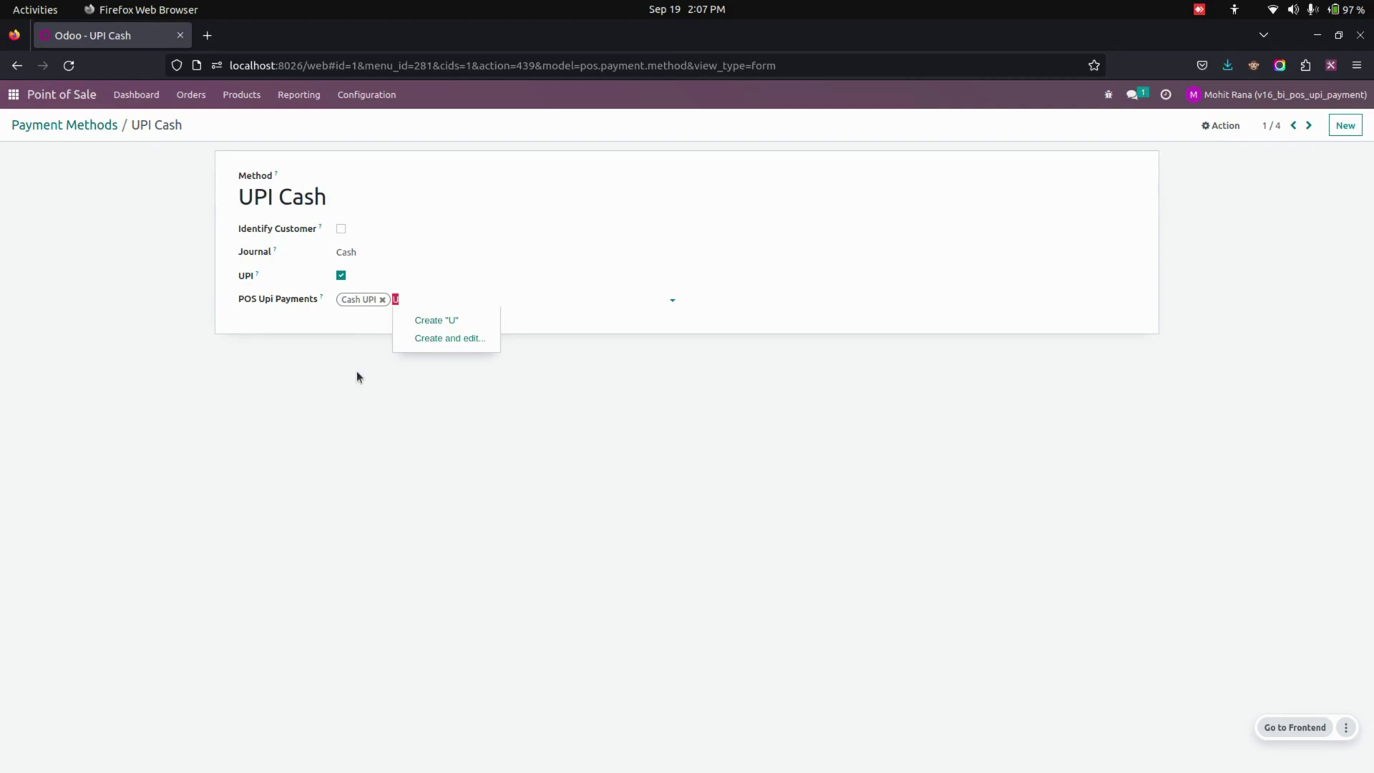
pyautogui.write('PI')
pyautogui.press('Return')
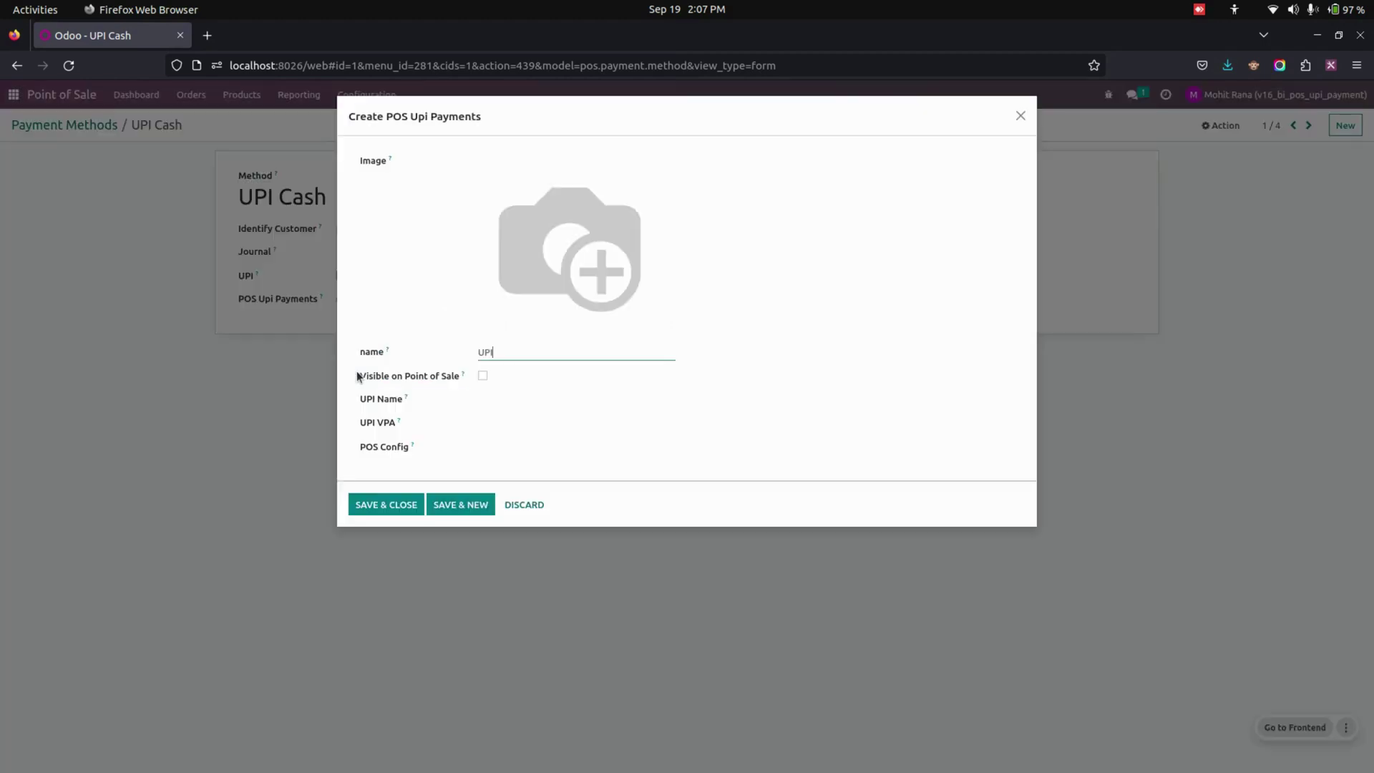
pyautogui.click(488, 321)
pyautogui.doubleClick(293, 83)
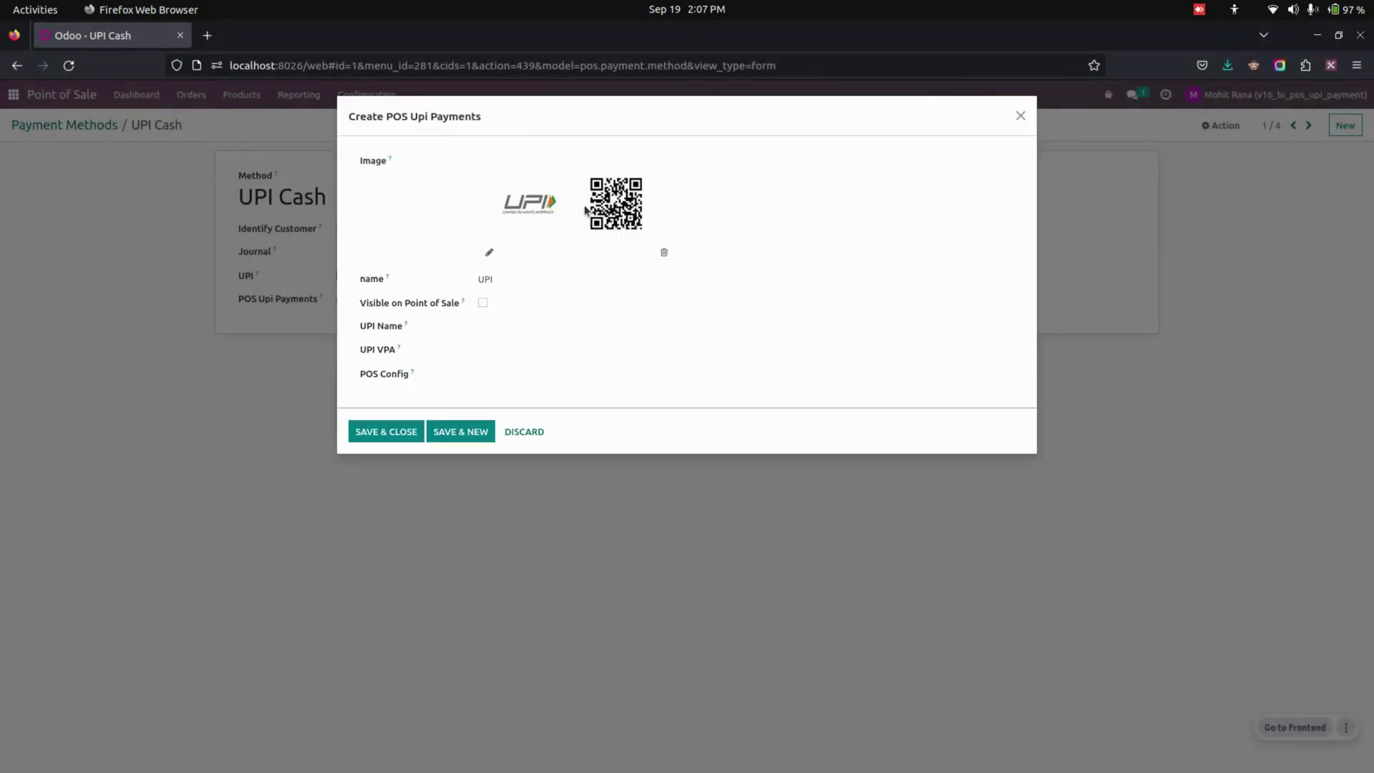
pyautogui.click(483, 303)
# Name it 'UPI Axis', enter its UPI VPA, link it to the Shop config, and save
pyautogui.click(541, 323)
pyautogui.write('UPI Axis')
pyautogui.click(535, 349)
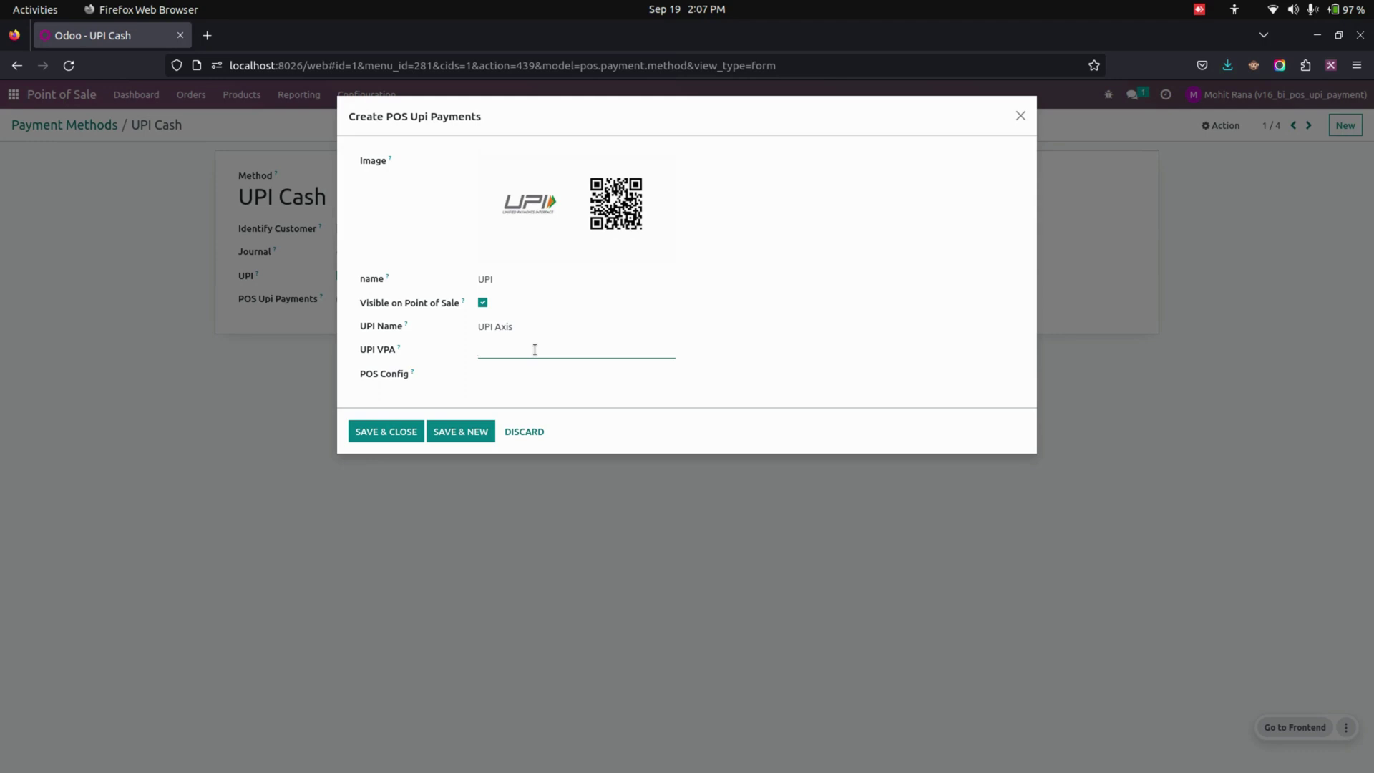
pyautogui.click(537, 373)
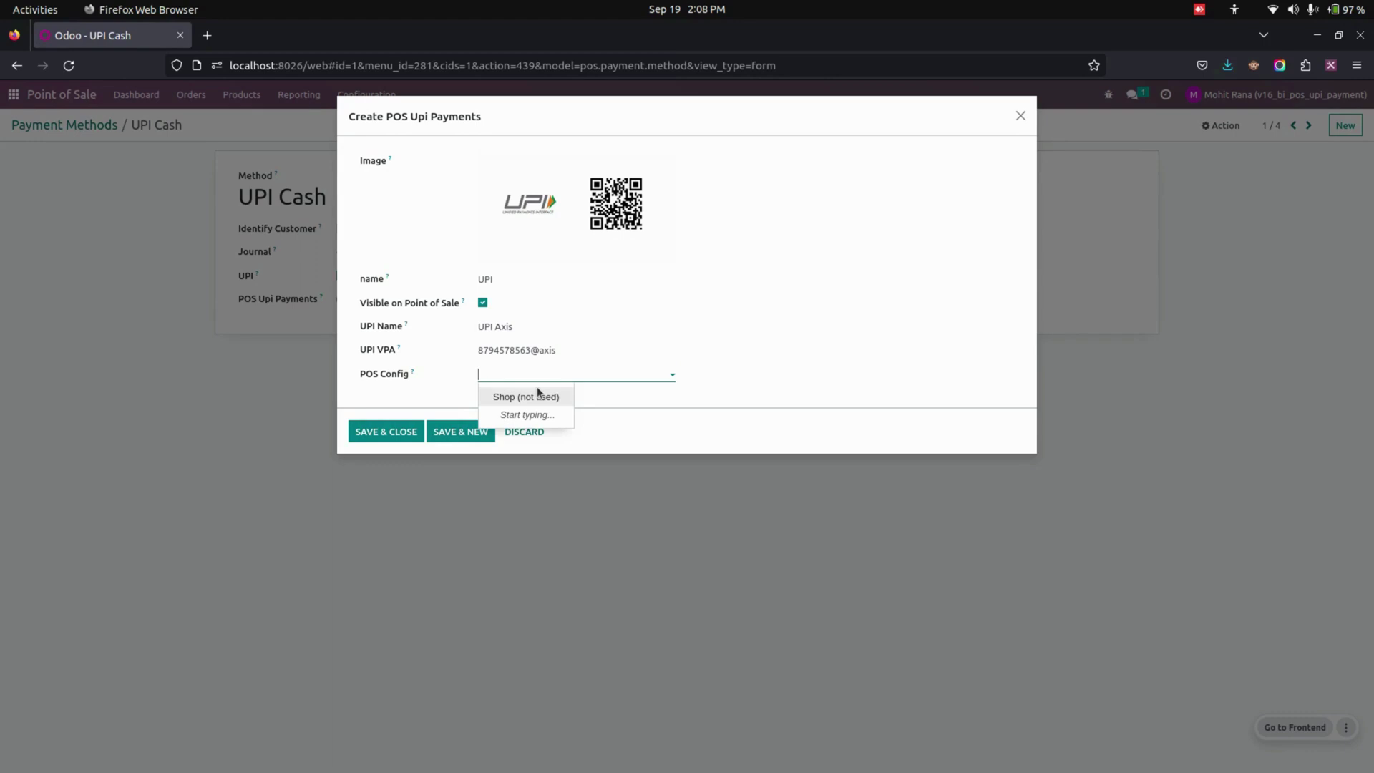
pyautogui.click(536, 395)
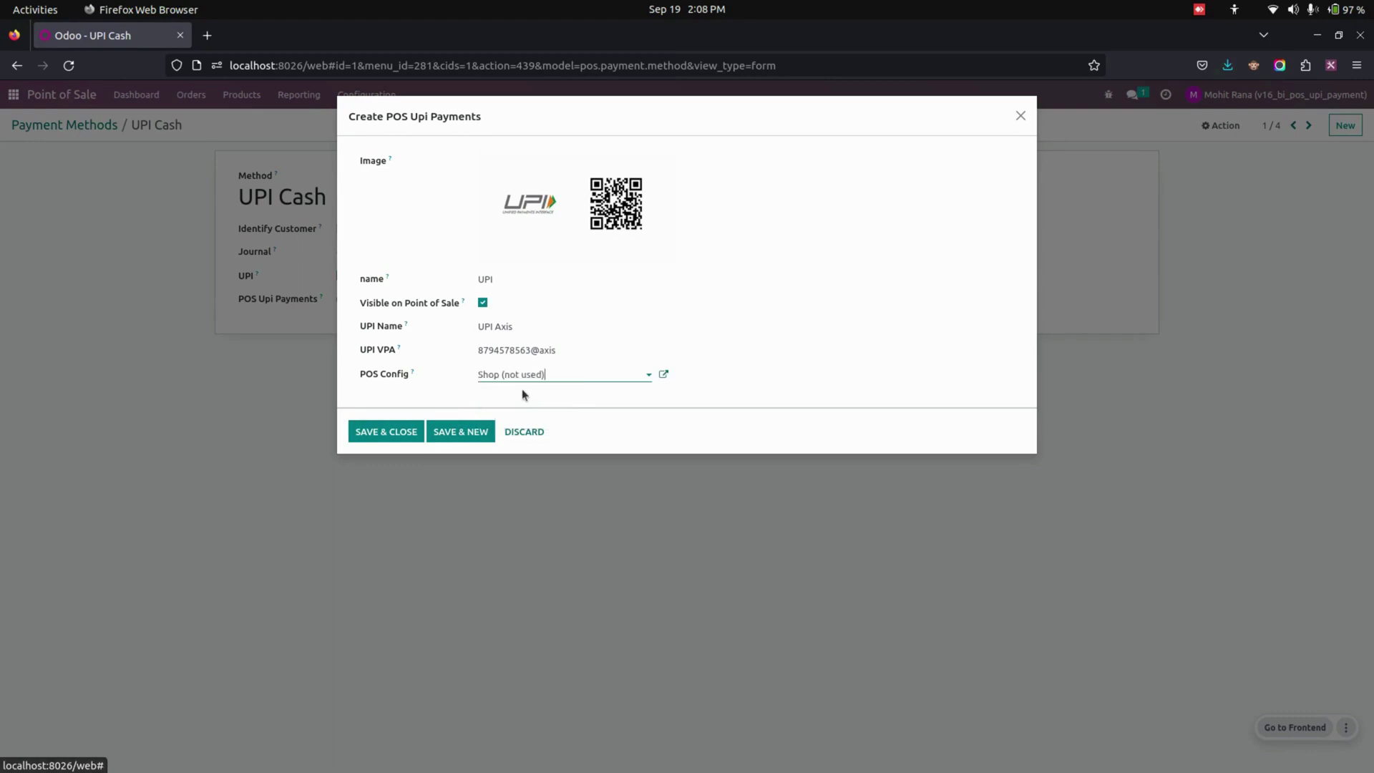
pyautogui.click(387, 431)
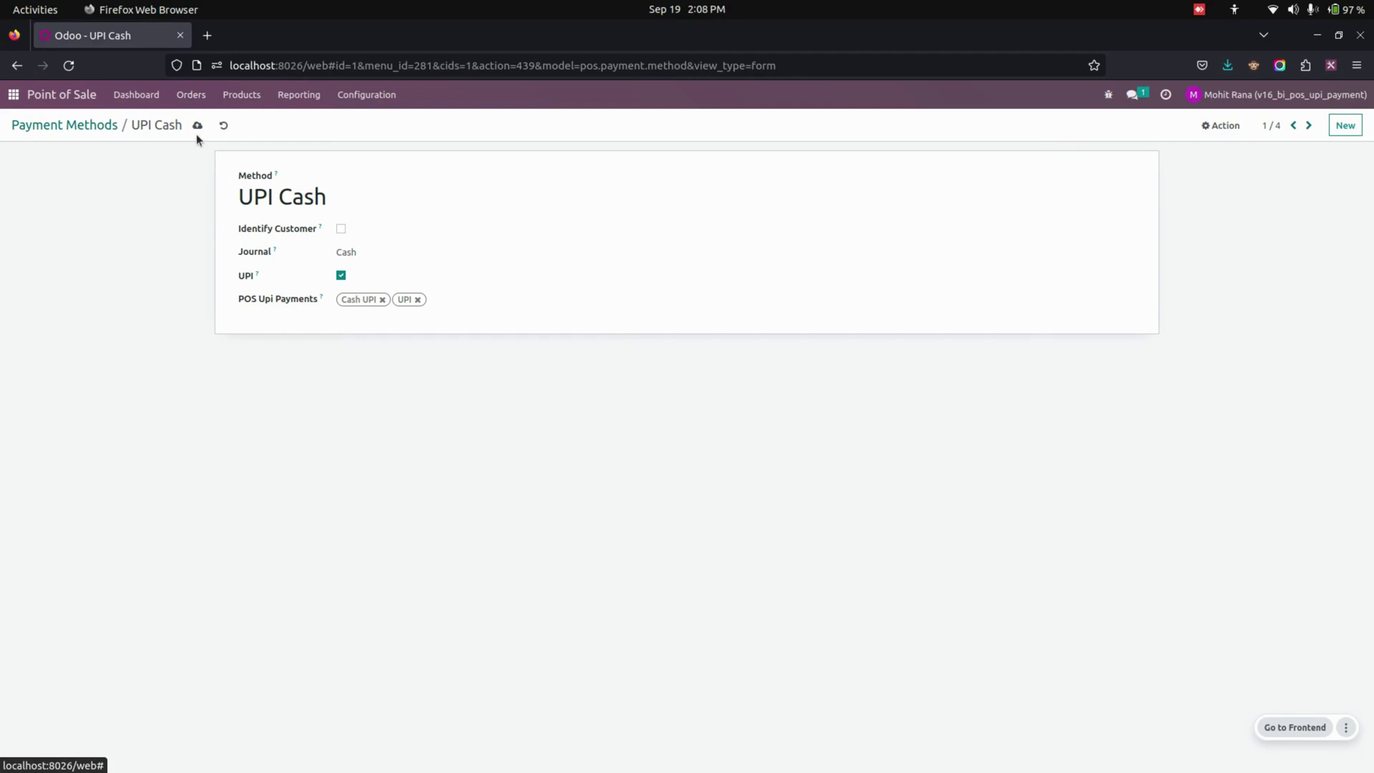
# Open a new Shop session and ring up Small Shelf, Wall Shelf Unit and Whiteboard Pen for payment (₹6.07)
pyautogui.click(137, 95)
pyautogui.click(48, 229)
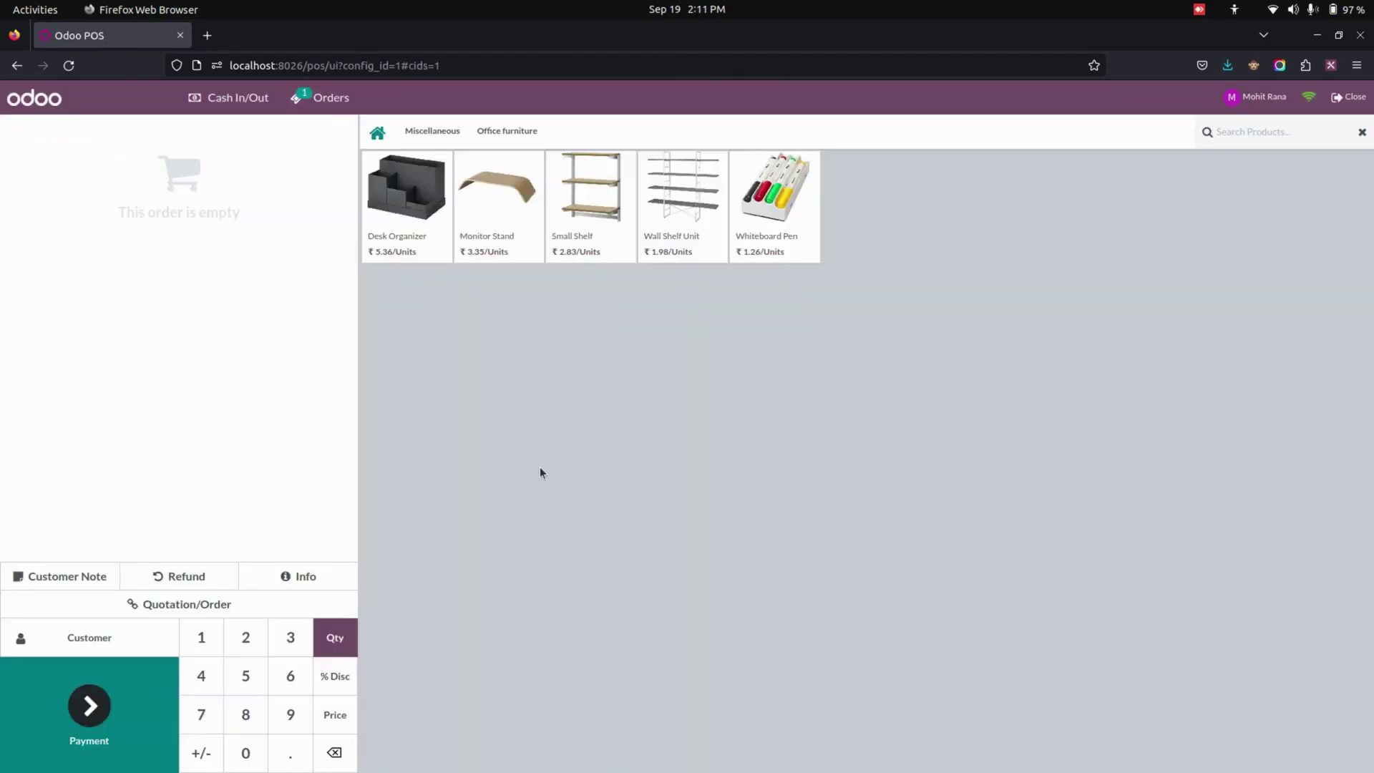
pyautogui.click(572, 238)
pyautogui.click(662, 233)
pyautogui.click(758, 234)
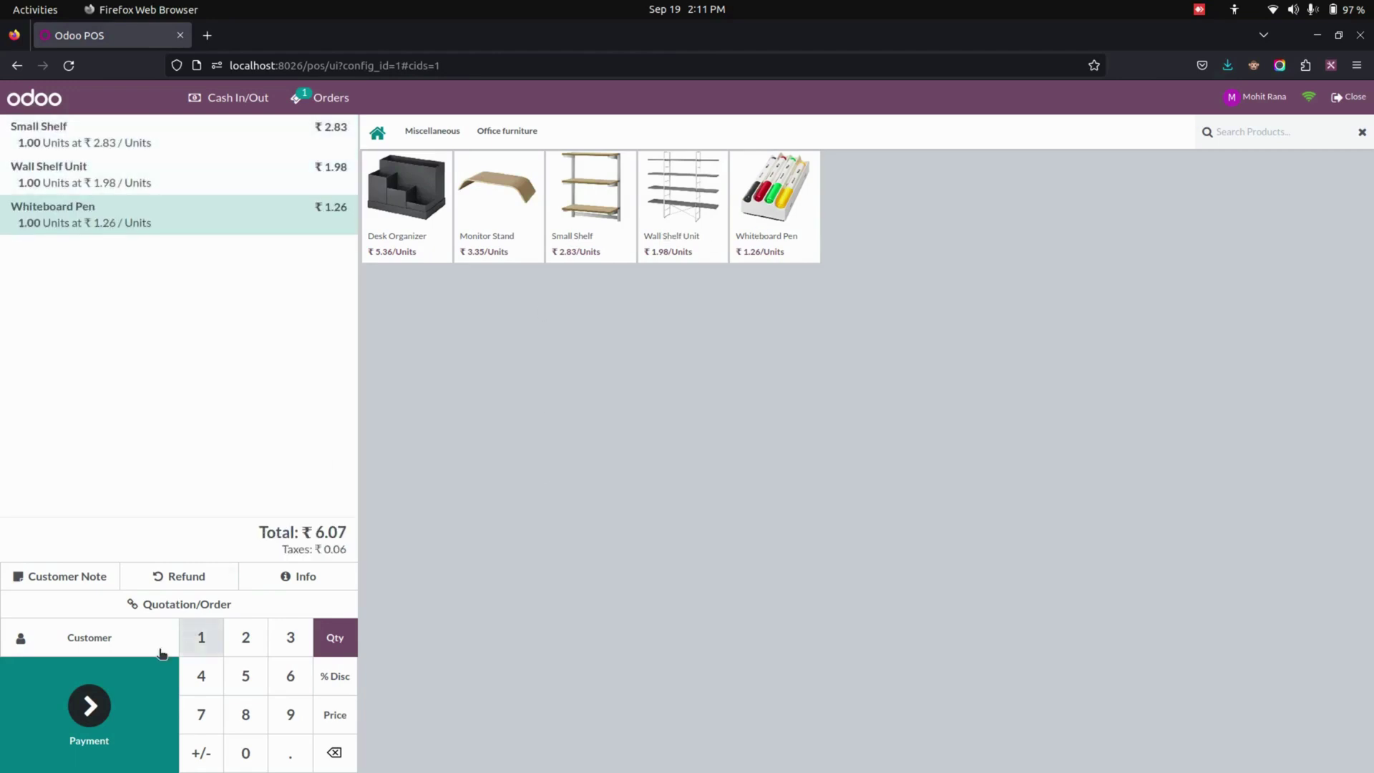
pyautogui.click(107, 721)
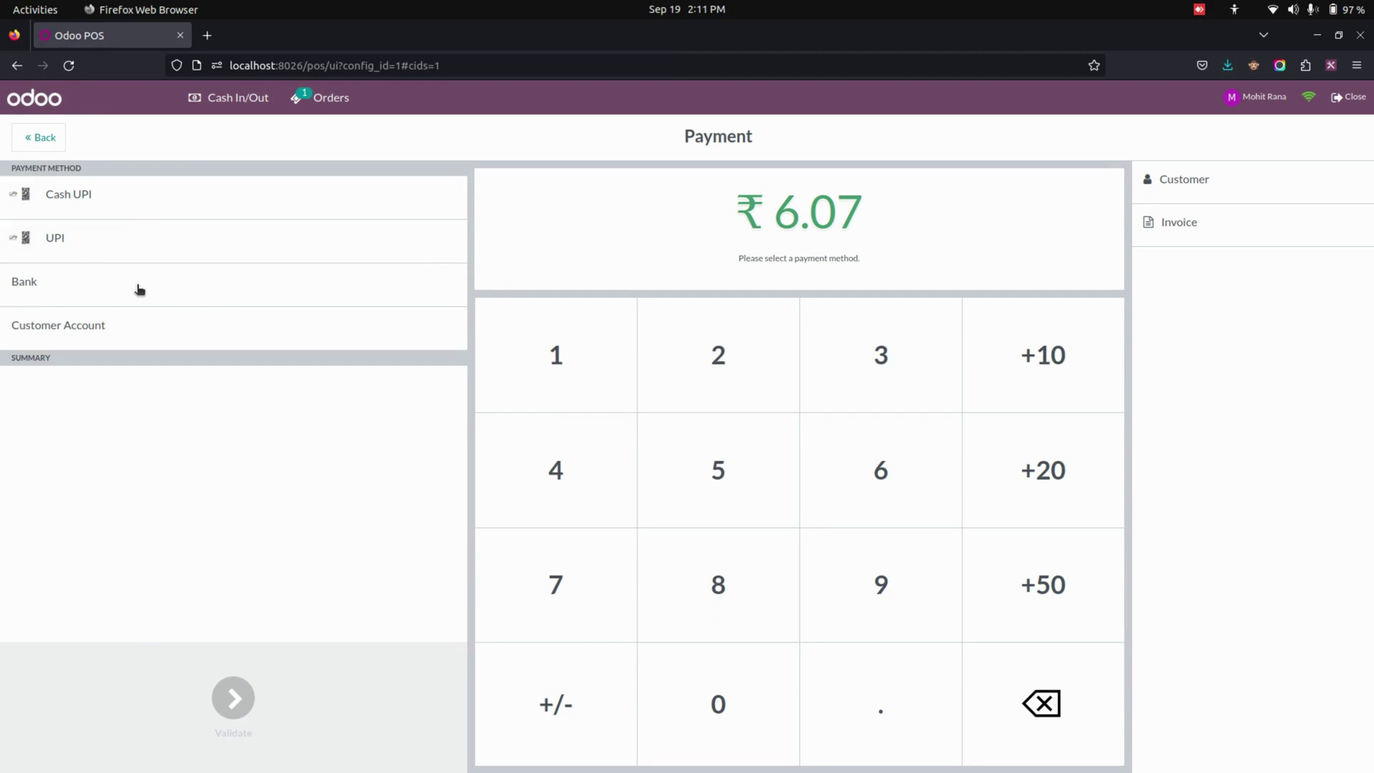
# Pay the ₹6.07 order with Cash UPI, confirm the QR payment, and validate it
pyautogui.click(111, 205)
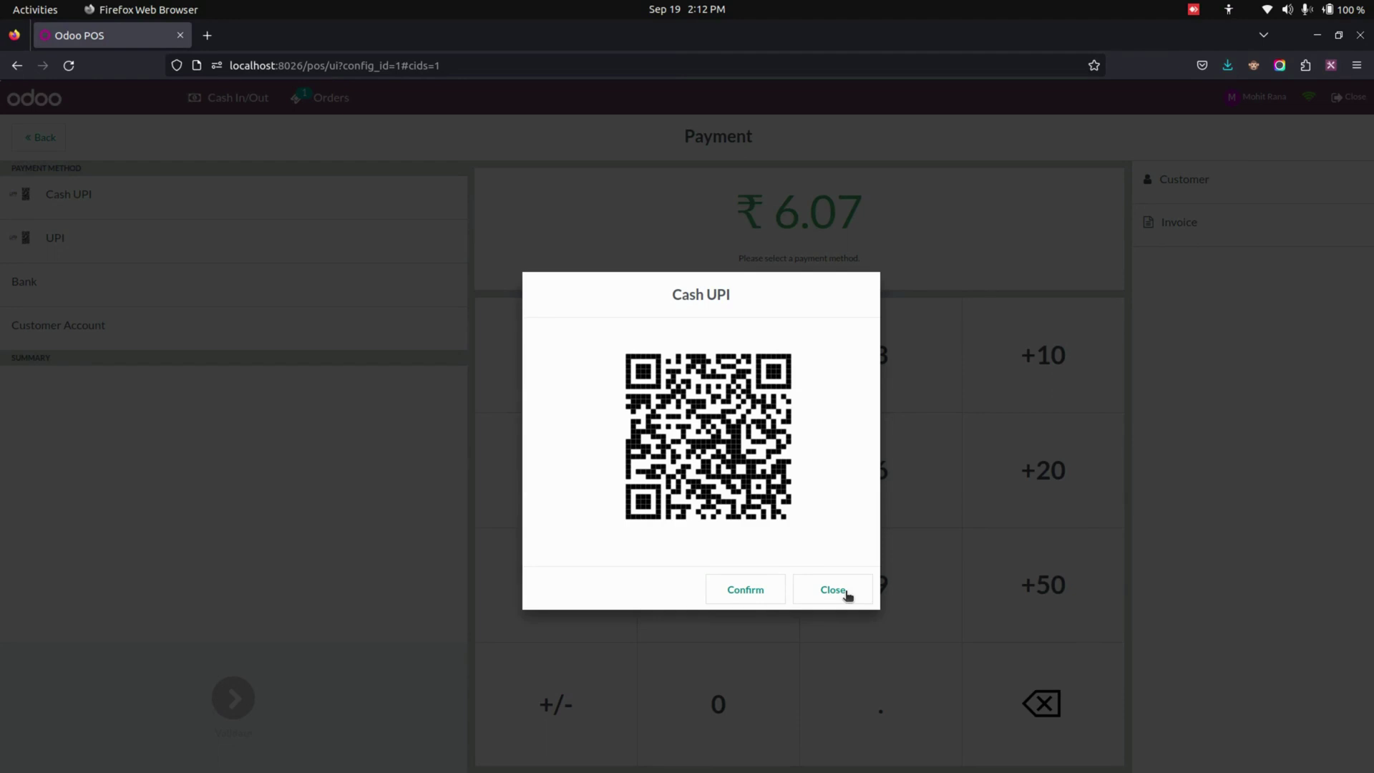
pyautogui.click(784, 591)
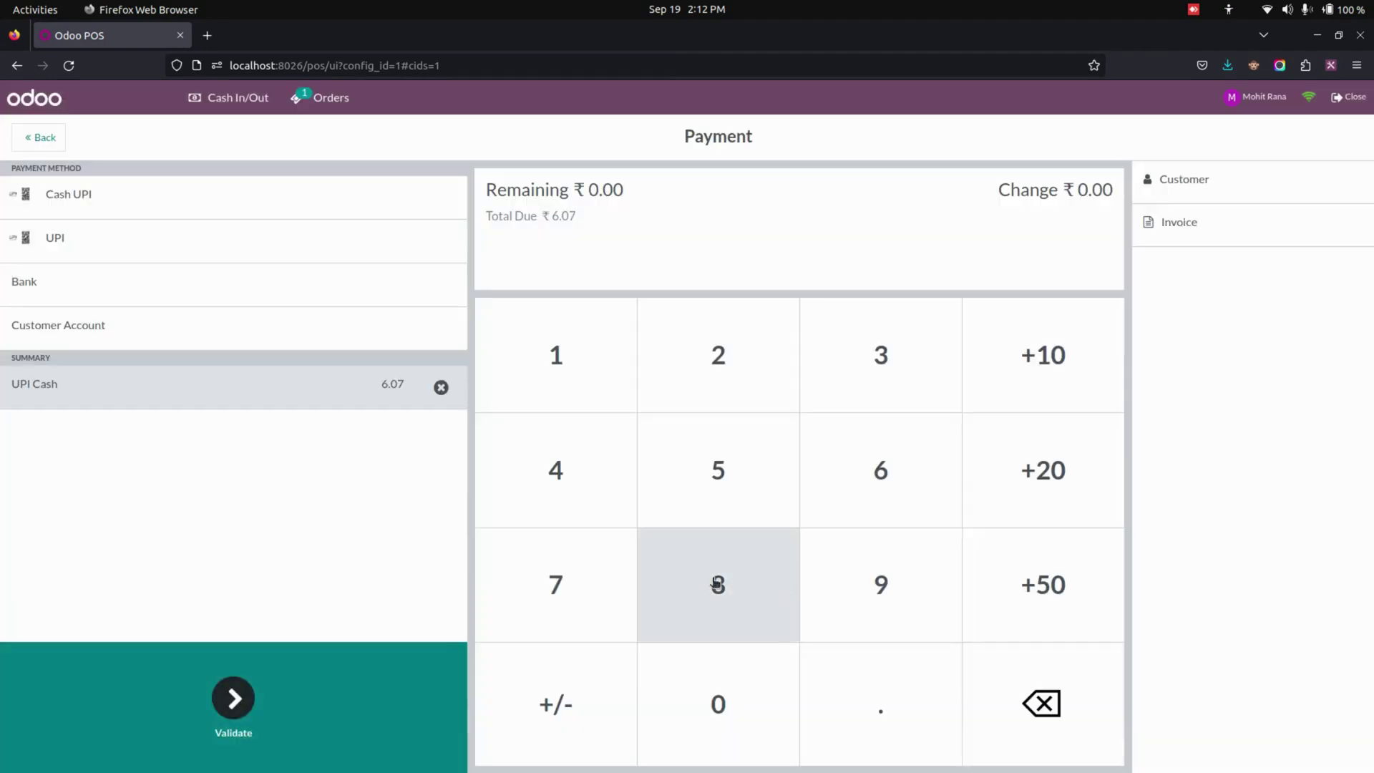
pyautogui.click(242, 718)
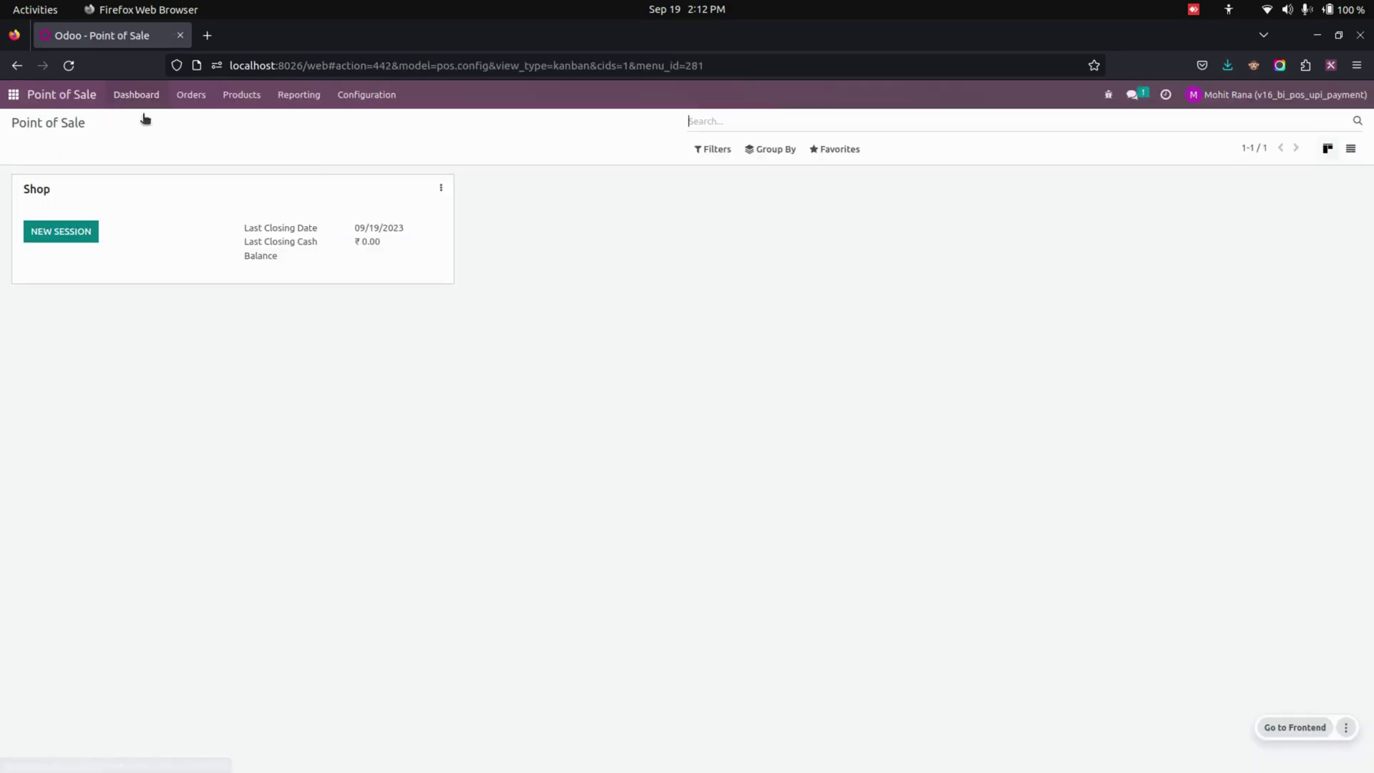
# Reopen the UPI Cash payment method to confirm it lists both Cash UPI and UPI
pyautogui.click(393, 106)
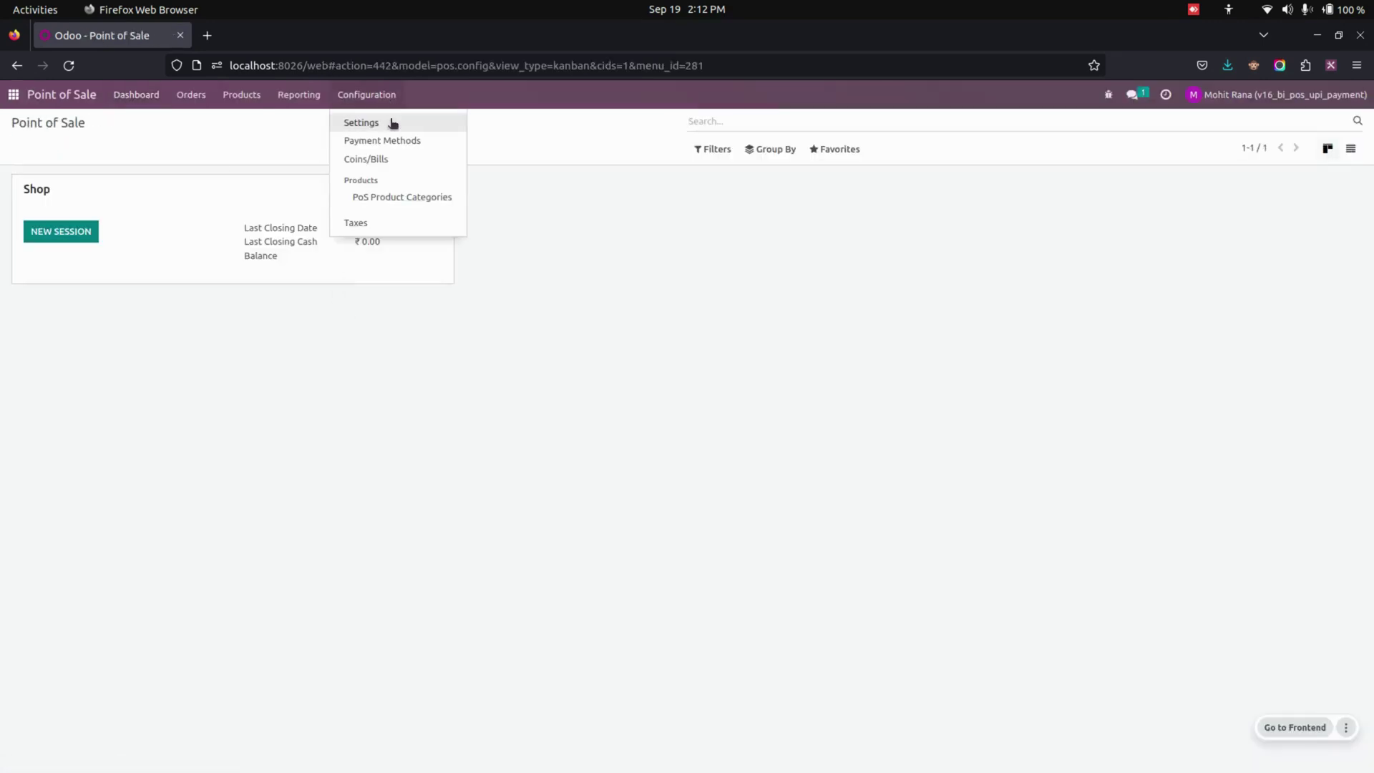
pyautogui.click(390, 138)
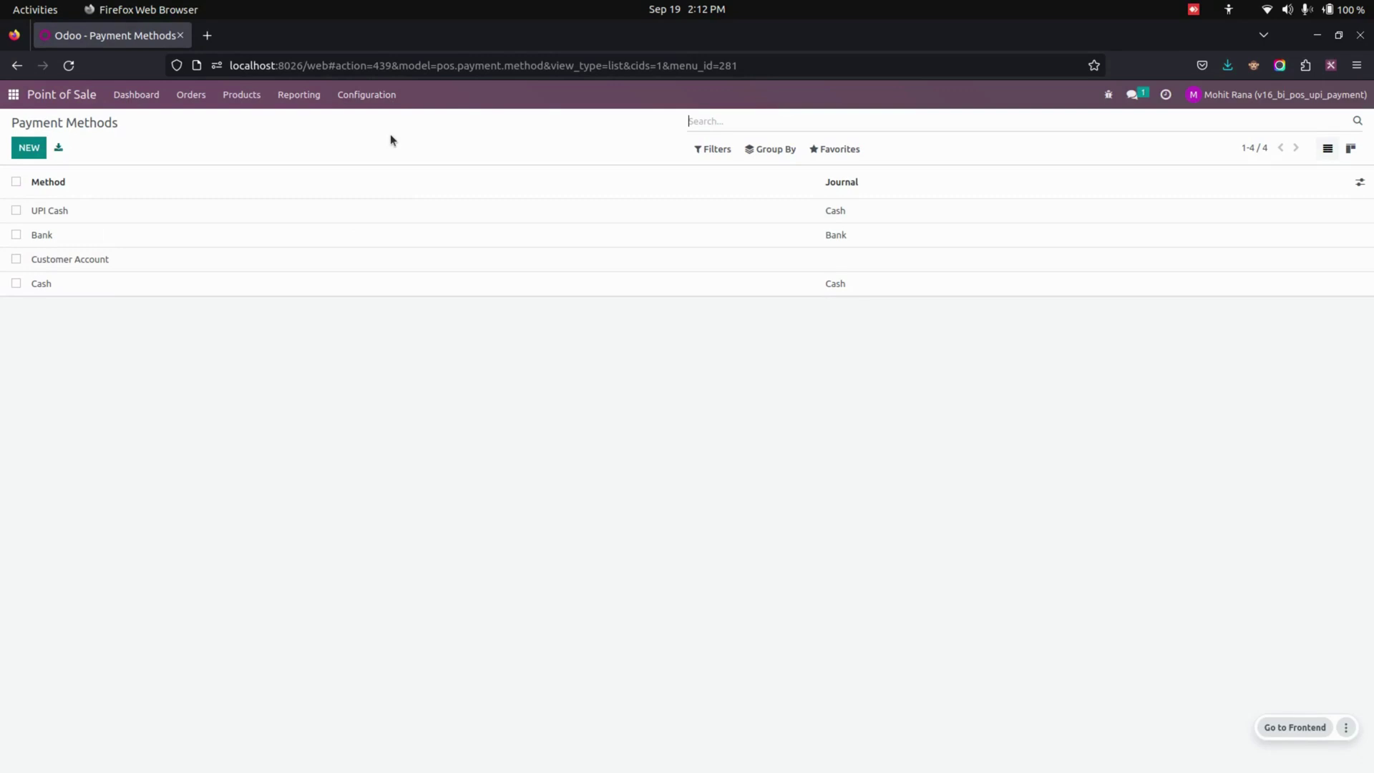
pyautogui.click(407, 219)
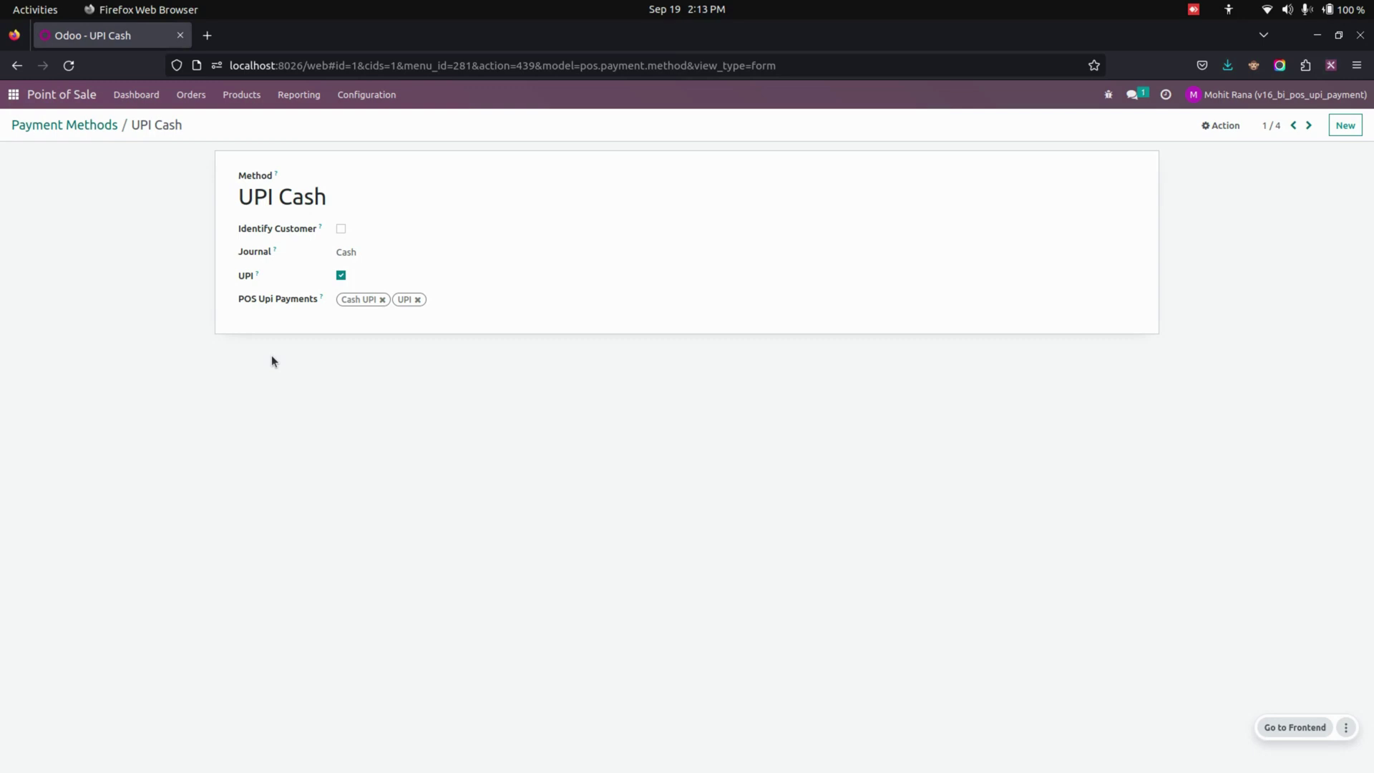
pyautogui.hotkey('alt', 'h')
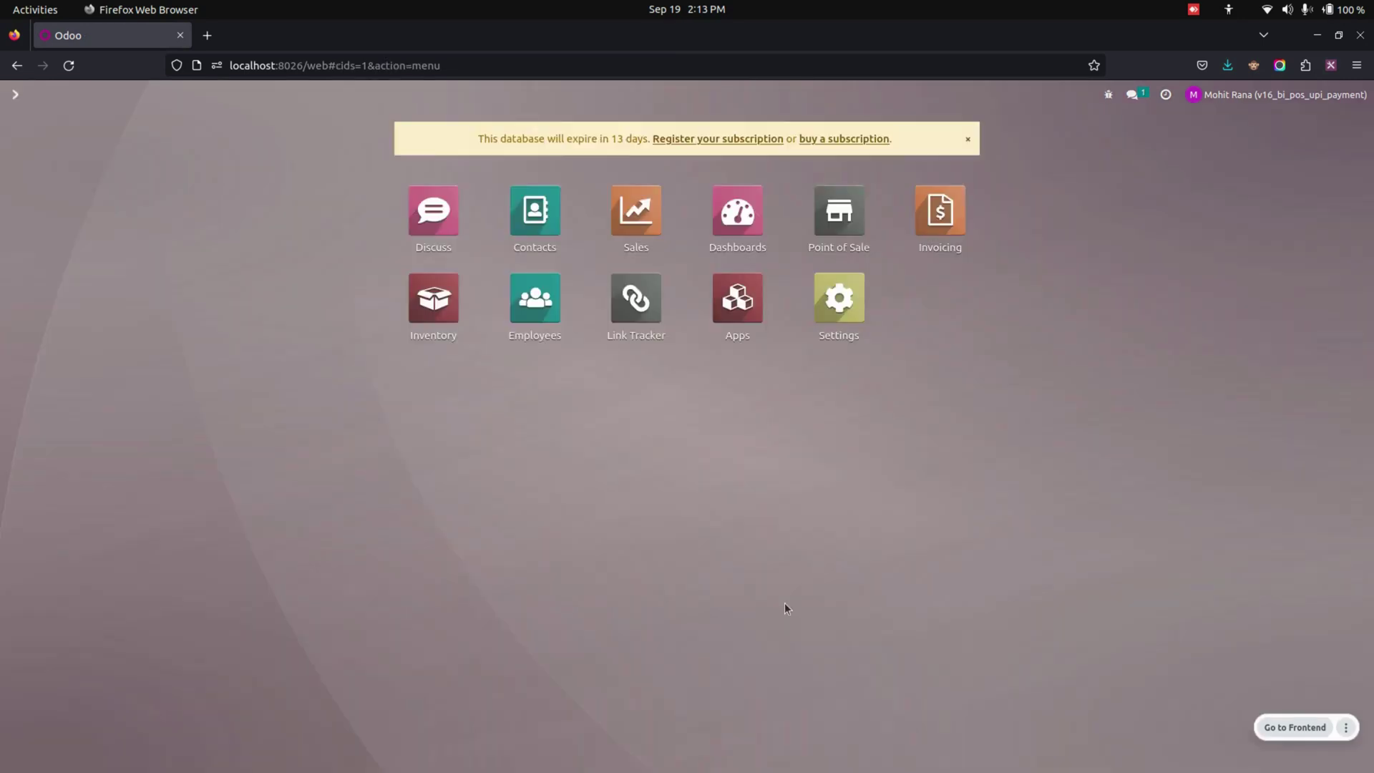